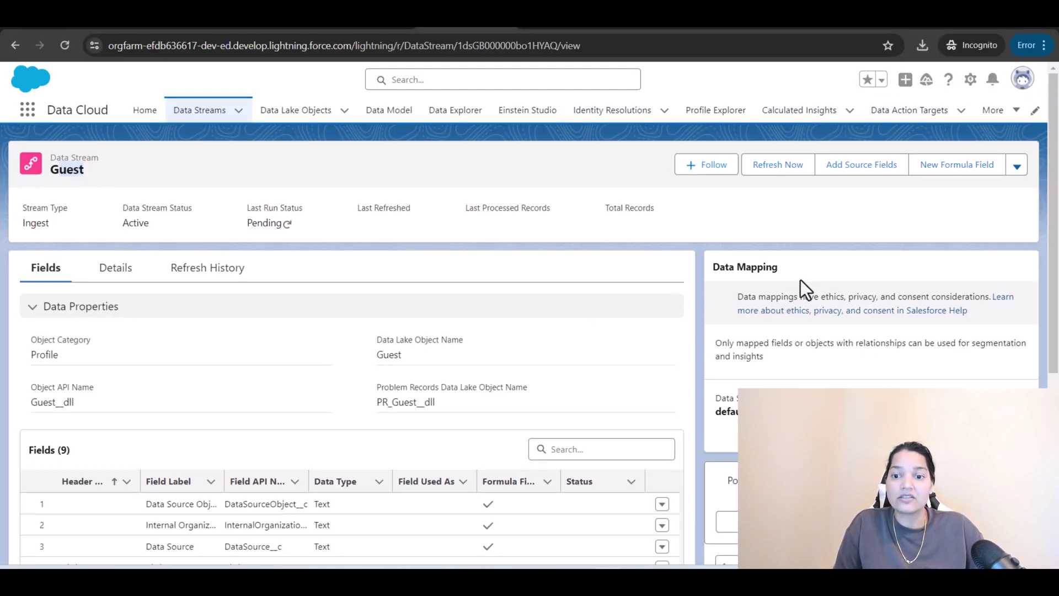
Drag across the Guest data stream record page.
{"action": "left_click_drag", "start_coordinate": [737, 267], "coordinate": [778, 267]}
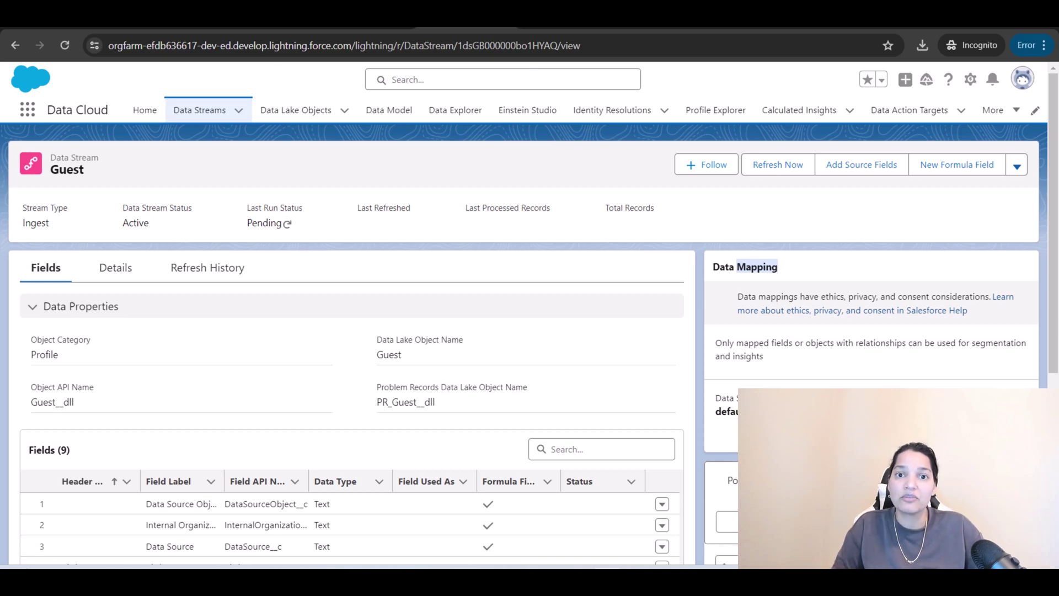
From the Data Streams list, begin a new Amazon S3 data stream and advance to its connection details.
{"action": "left_click", "coordinate": [190, 113]}
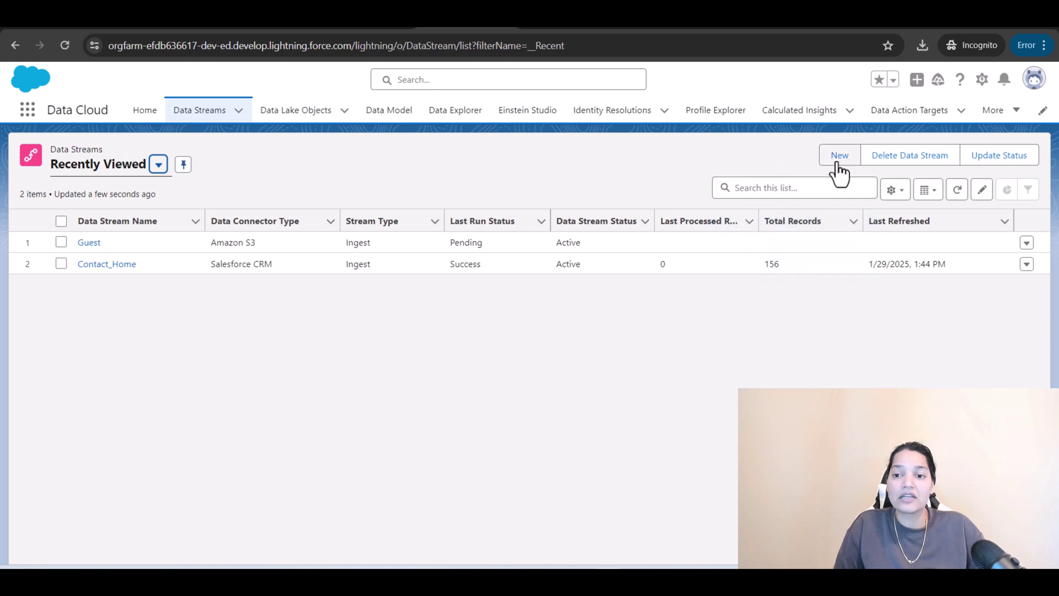
{"action": "left_click", "coordinate": [839, 155]}
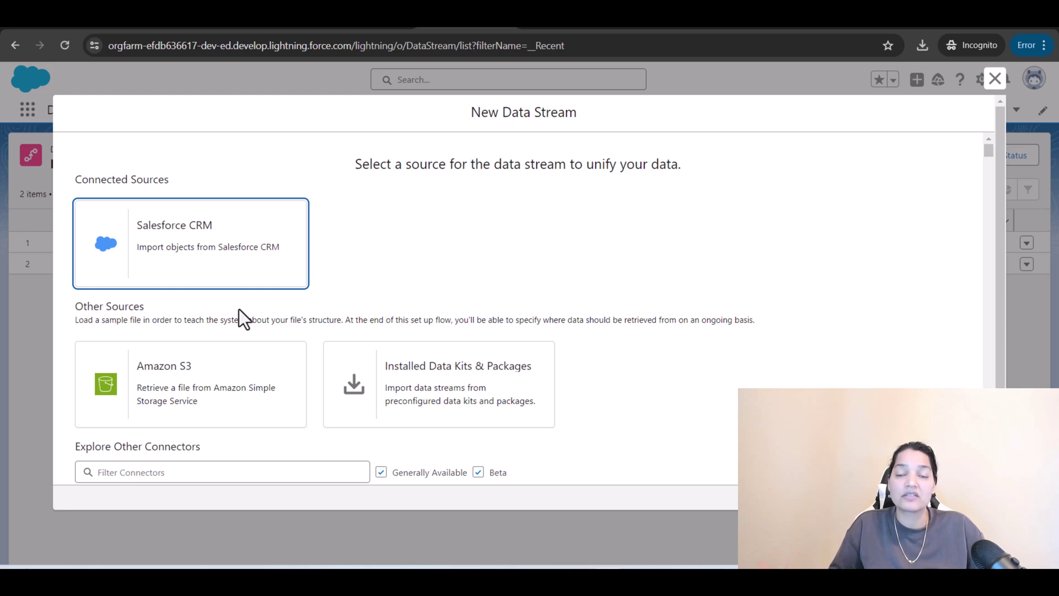
{"action": "left_click", "coordinate": [197, 387]}
{"action": "scroll", "coordinate": [518, 309], "scroll_direction": "down", "scroll_amount": 6}
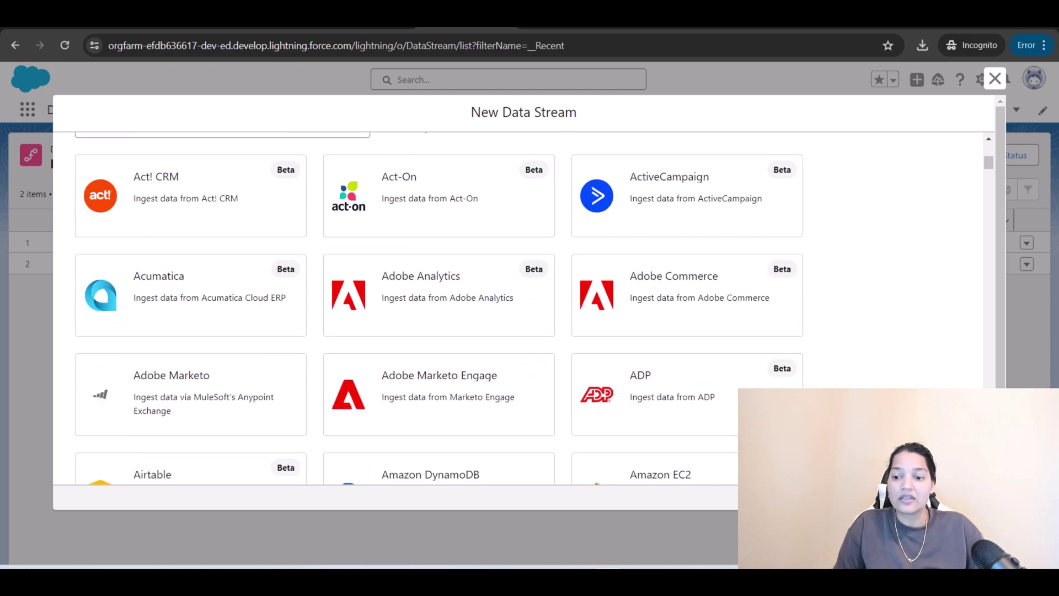
{"action": "left_click", "coordinate": [962, 498]}
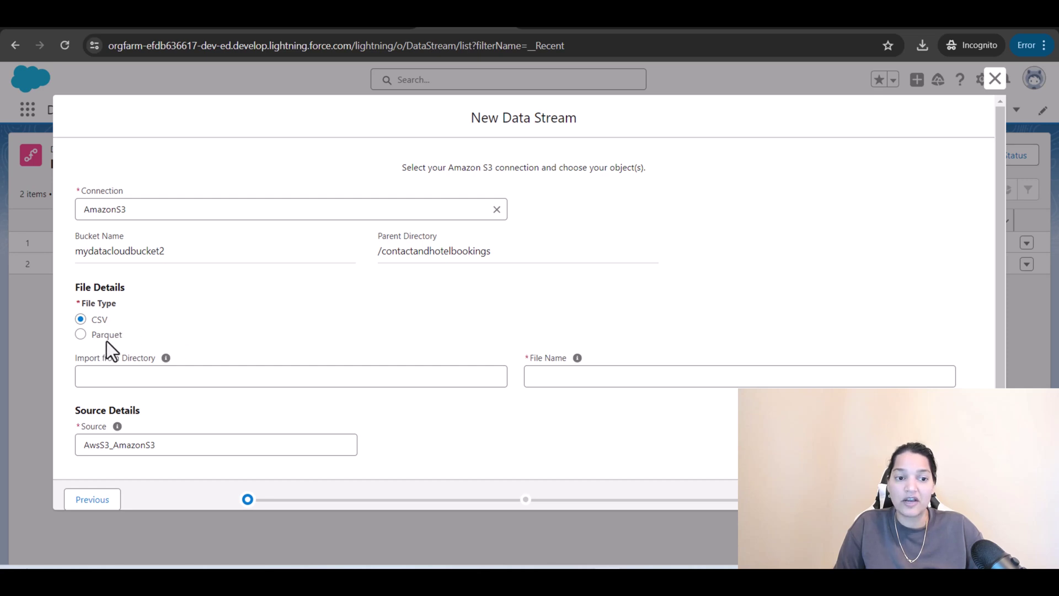
Pick Coral_Clouds_Hotel_Reservations.csv as the source file and check it against the S3 bucket's files.
{"action": "left_click", "coordinate": [534, 375]}
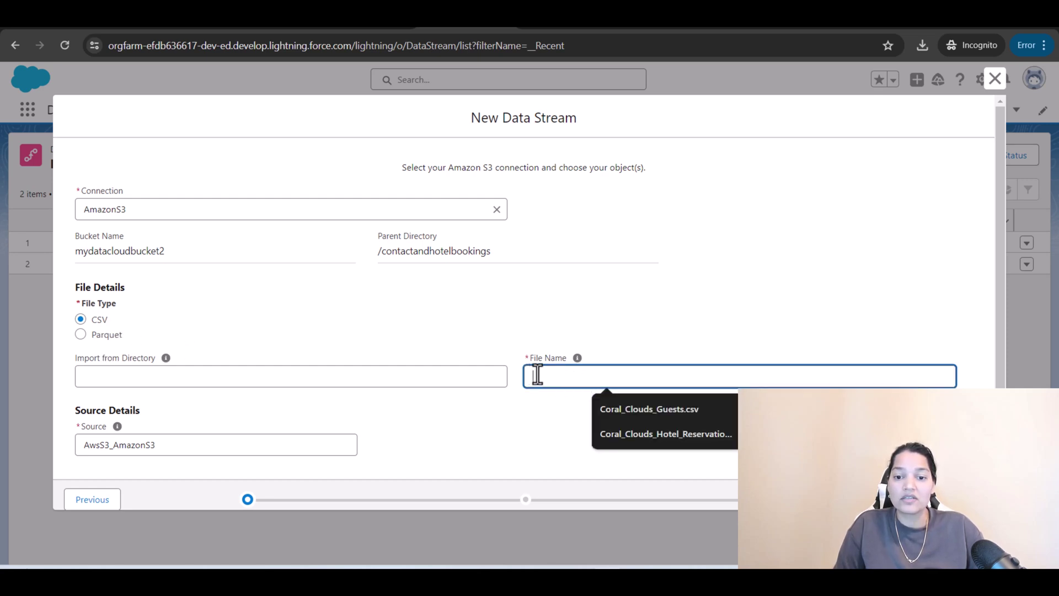
{"action": "left_click", "coordinate": [647, 432]}
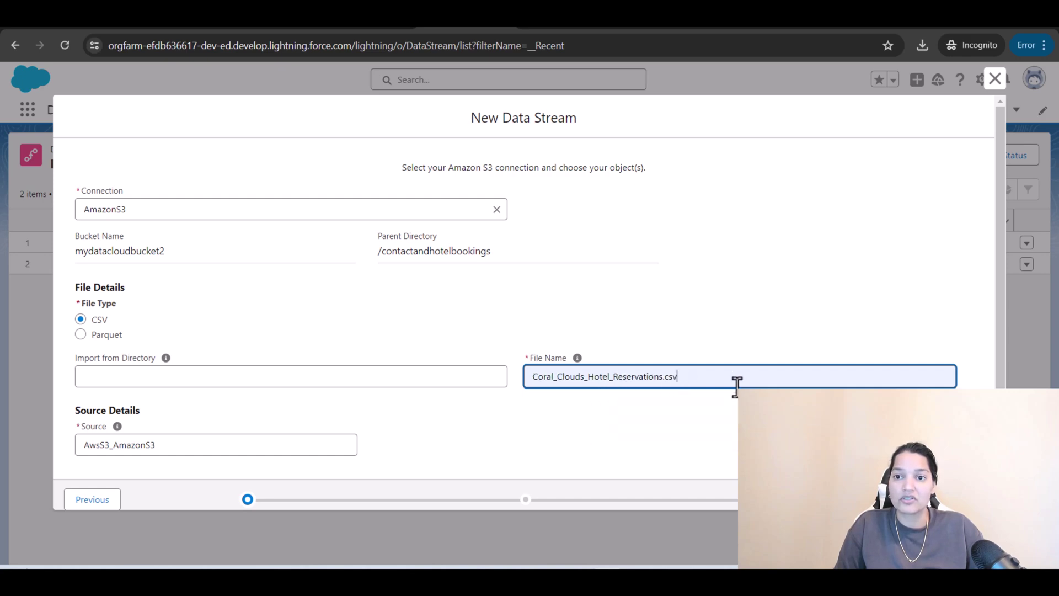
{"action": "key", "text": "ctrl+Tab"}
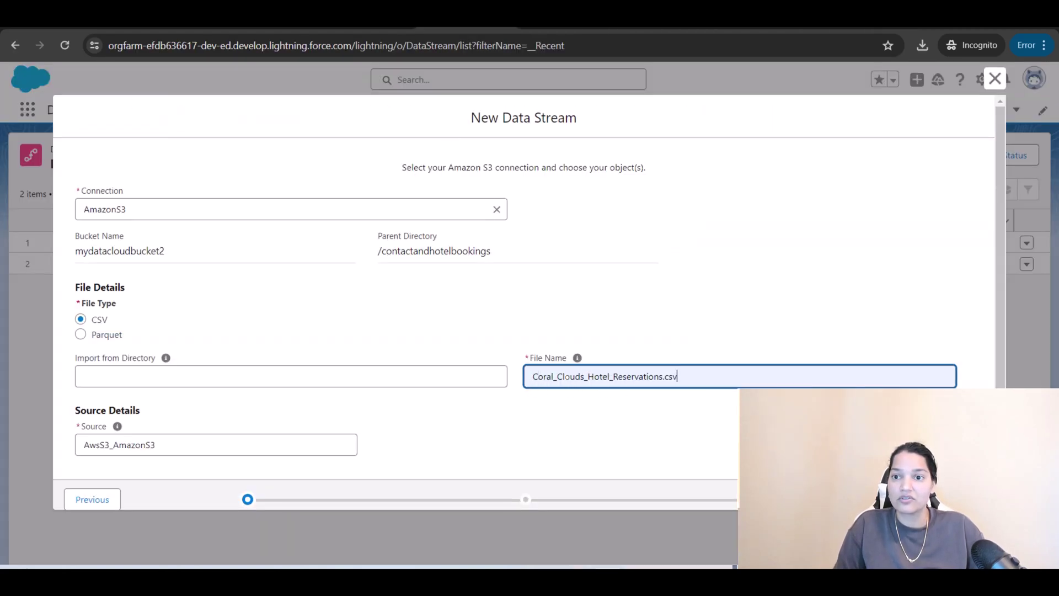
{"action": "left_click_drag", "start_coordinate": [74, 356], "coordinate": [154, 358]}
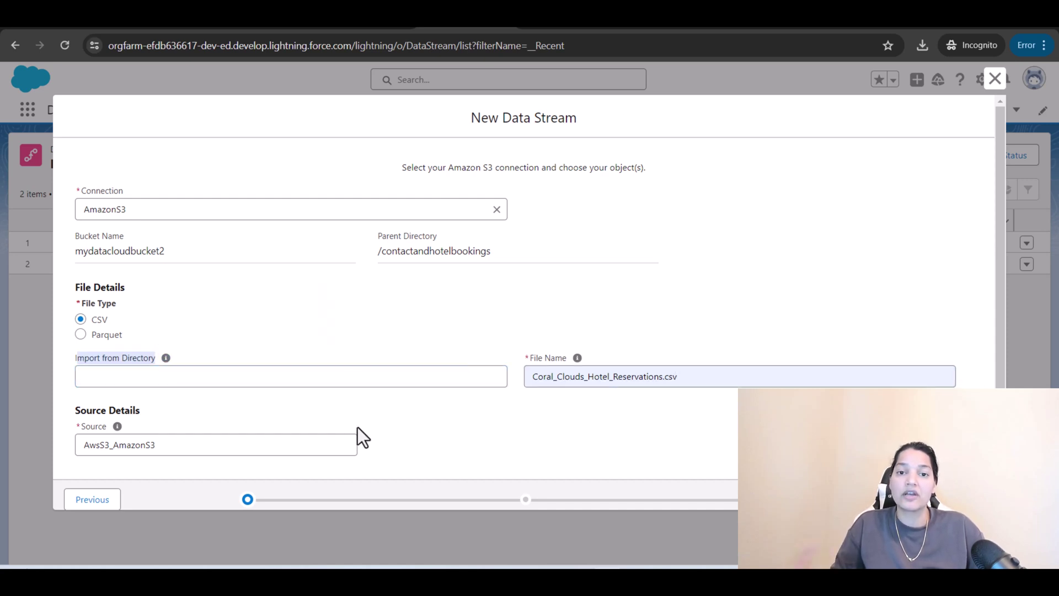
{"action": "scroll", "coordinate": [359, 427], "scroll_direction": "down", "scroll_amount": 1}
On the data lake object step, relabel the object Reservation and choose the Engagement category.
{"action": "left_click", "coordinate": [963, 491]}
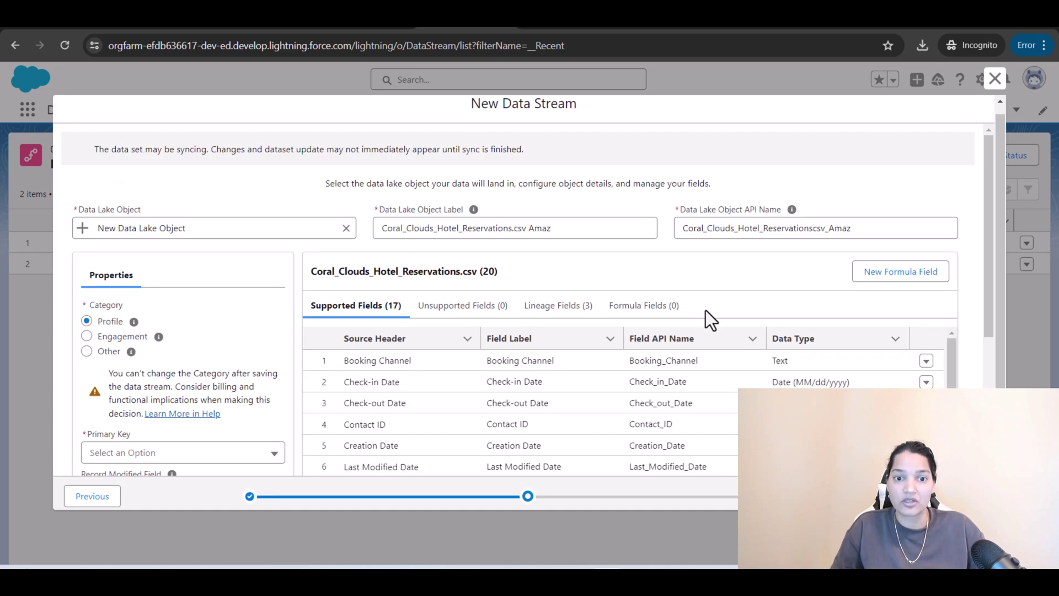
{"action": "triple_click", "coordinate": [535, 229]}
{"action": "type", "text": "Reservation"}
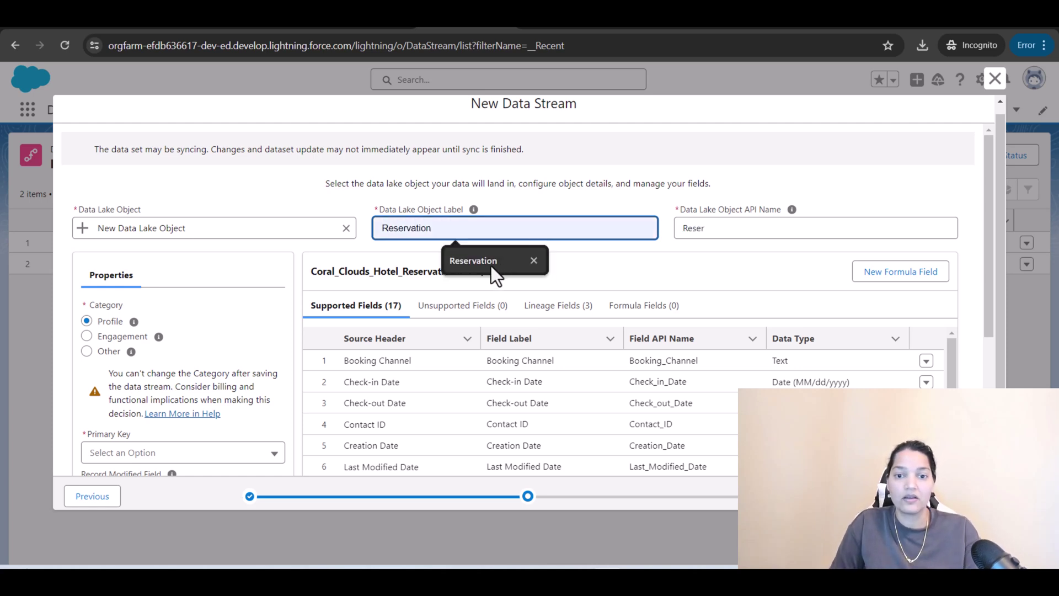
{"action": "left_click", "coordinate": [491, 265]}
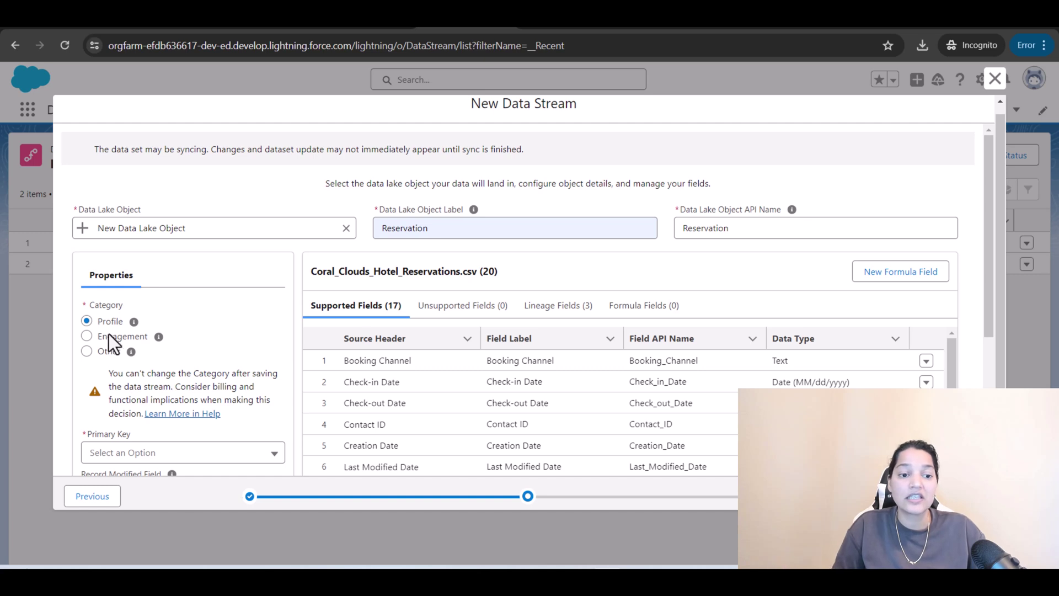
{"action": "left_click", "coordinate": [86, 336]}
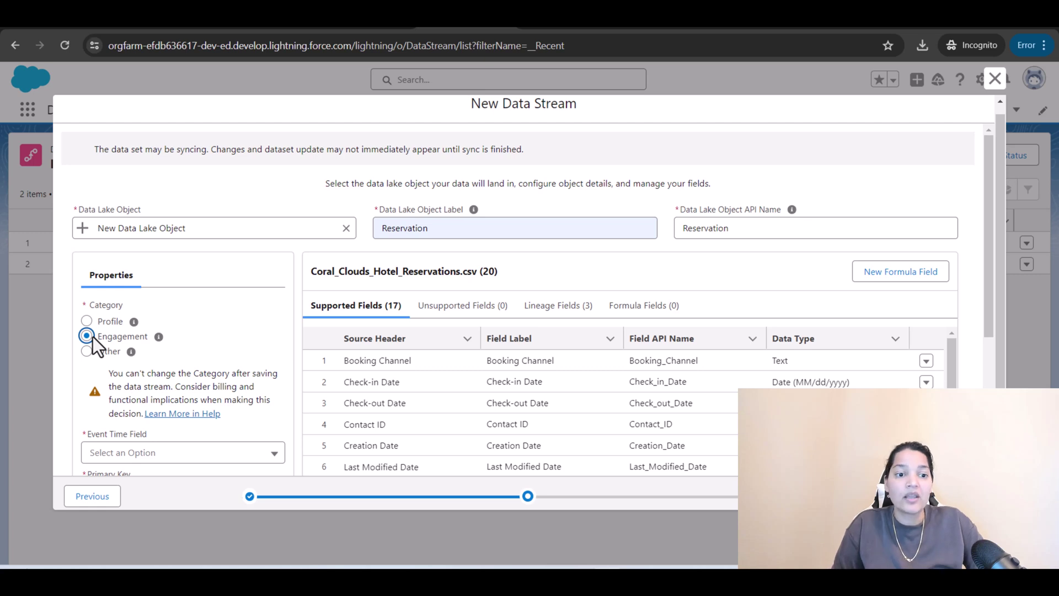
{"action": "mouse_move", "coordinate": [135, 324]}
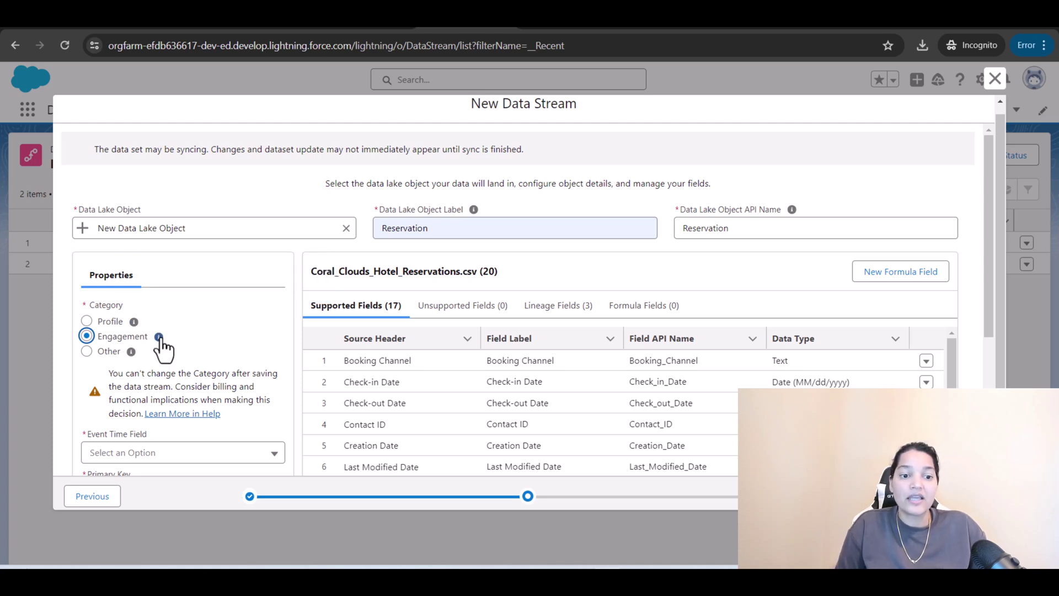
{"action": "mouse_move", "coordinate": [159, 337]}
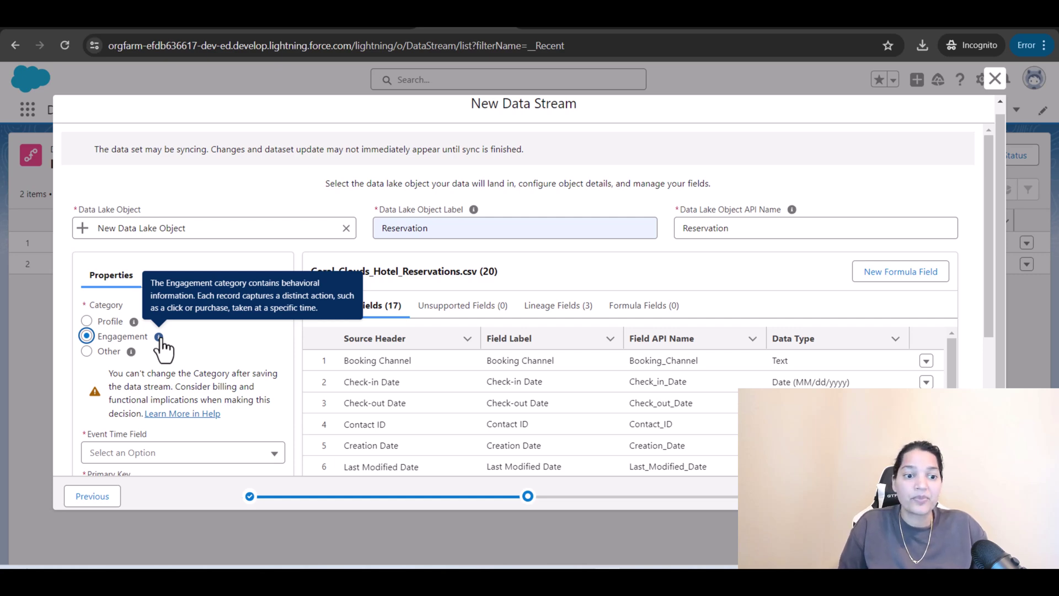
{"action": "mouse_move", "coordinate": [129, 353]}
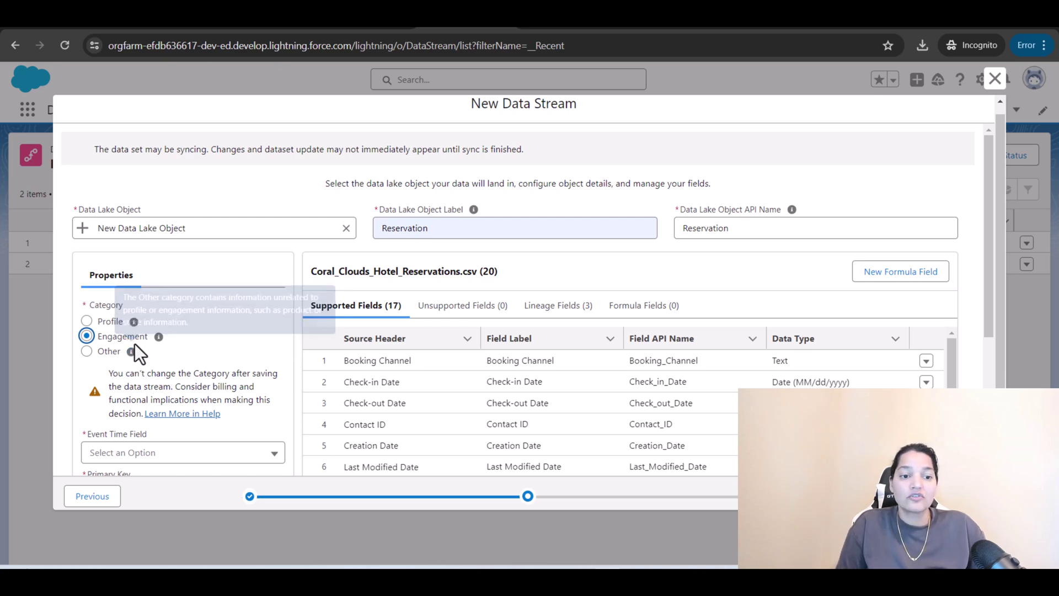
Choose Check-in Date for Event Time Field and Reservation ID for Primary Key.
{"action": "scroll", "coordinate": [158, 345], "scroll_direction": "down", "scroll_amount": 2}
{"action": "scroll", "coordinate": [290, 355], "scroll_direction": "down", "scroll_amount": 2}
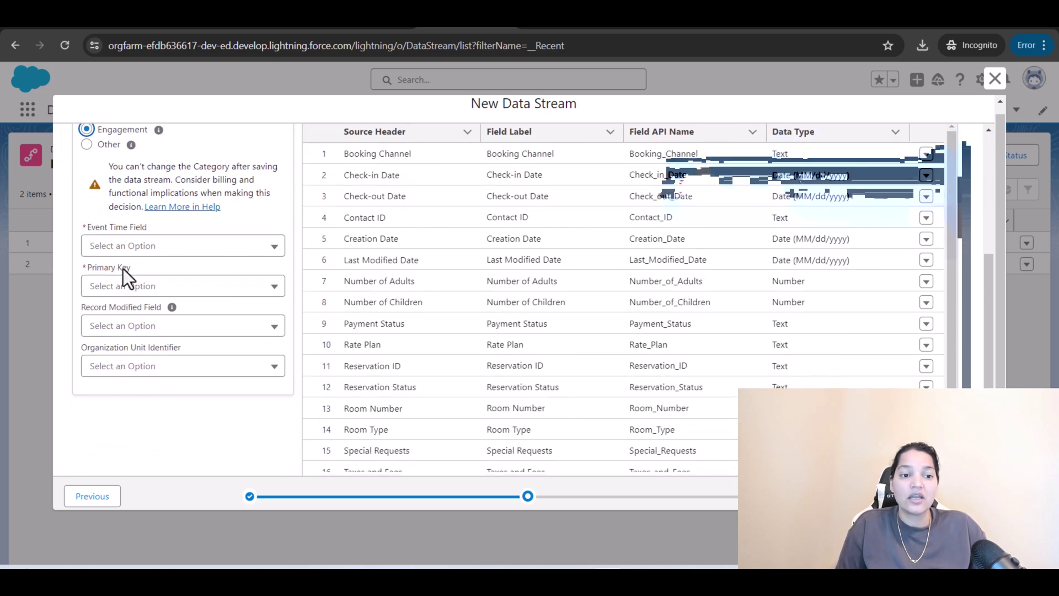
{"action": "left_click", "coordinate": [163, 247]}
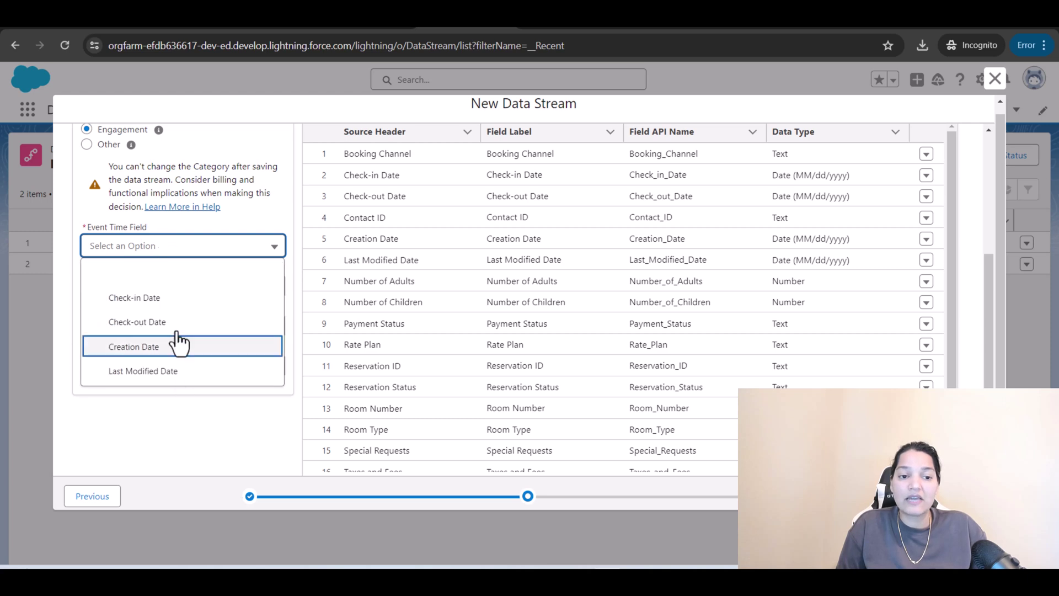
{"action": "left_click", "coordinate": [149, 301]}
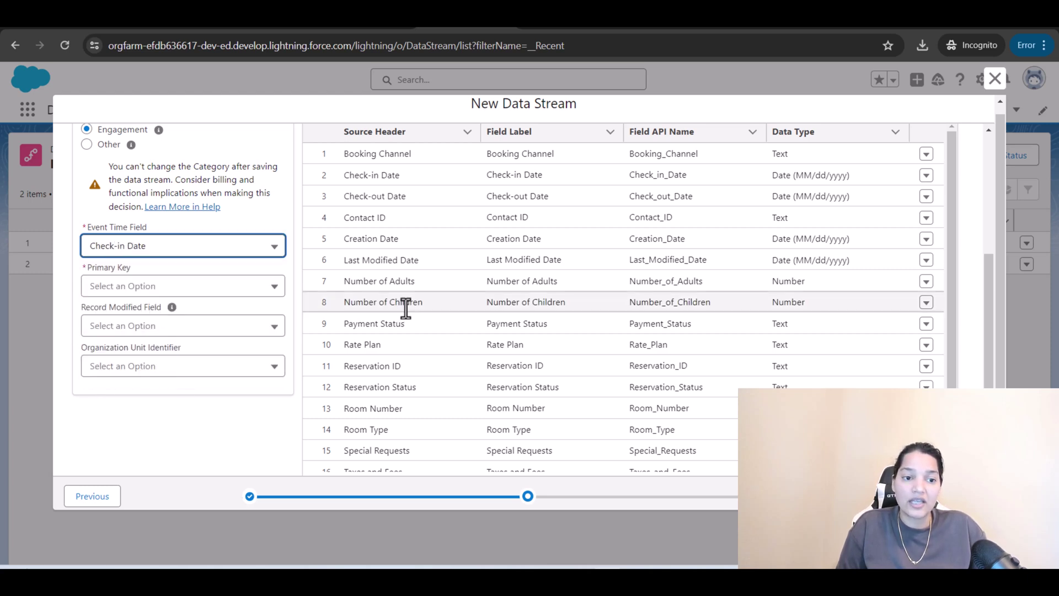
{"action": "left_click", "coordinate": [160, 294]}
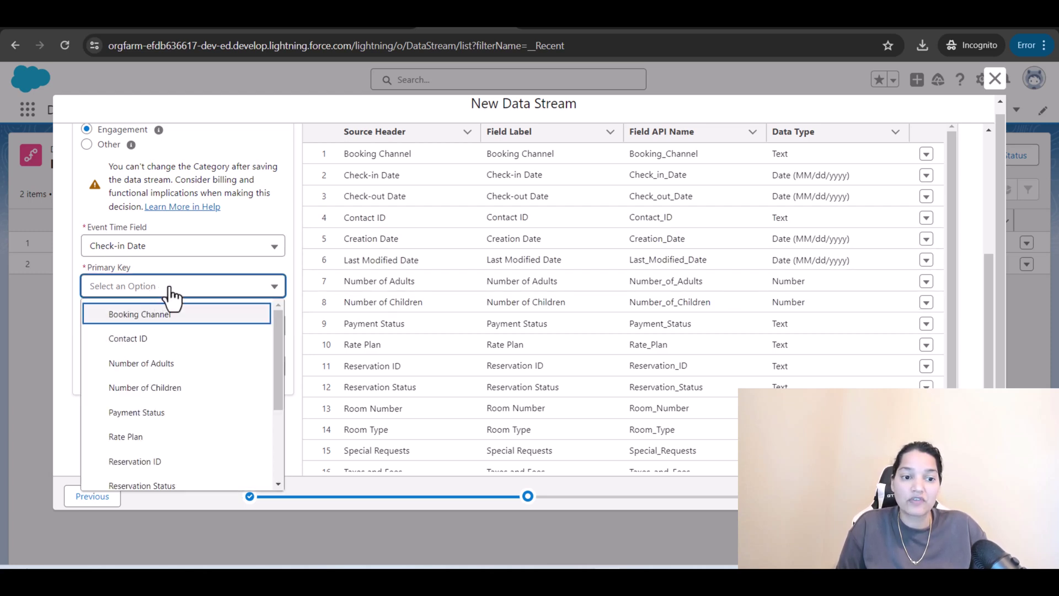
{"action": "left_click", "coordinate": [152, 463]}
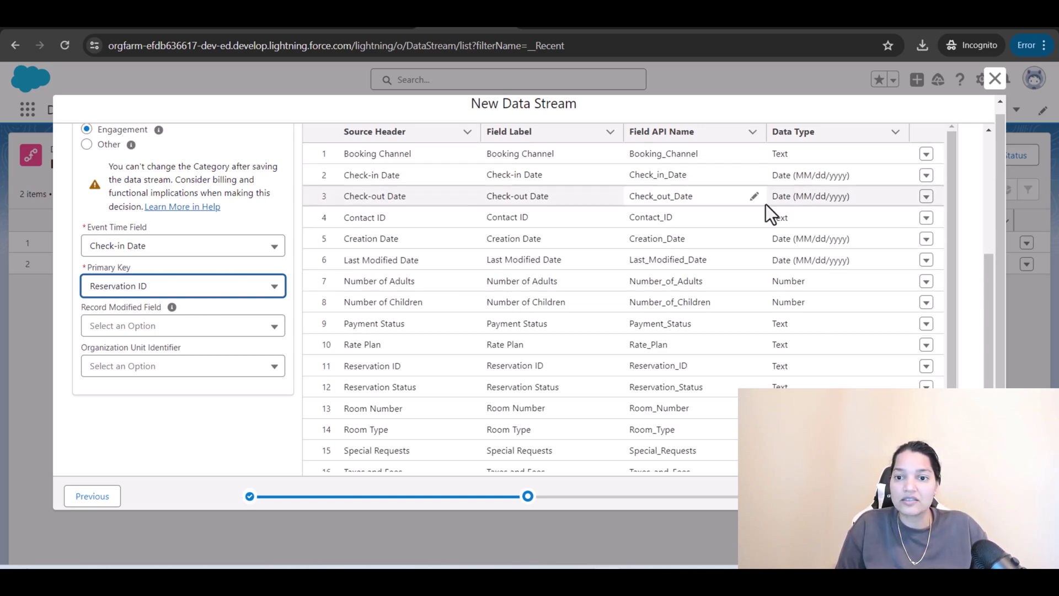
Change Room Number's data type from Number to Text.
{"action": "scroll", "coordinate": [534, 392], "scroll_direction": "down", "scroll_amount": 1}
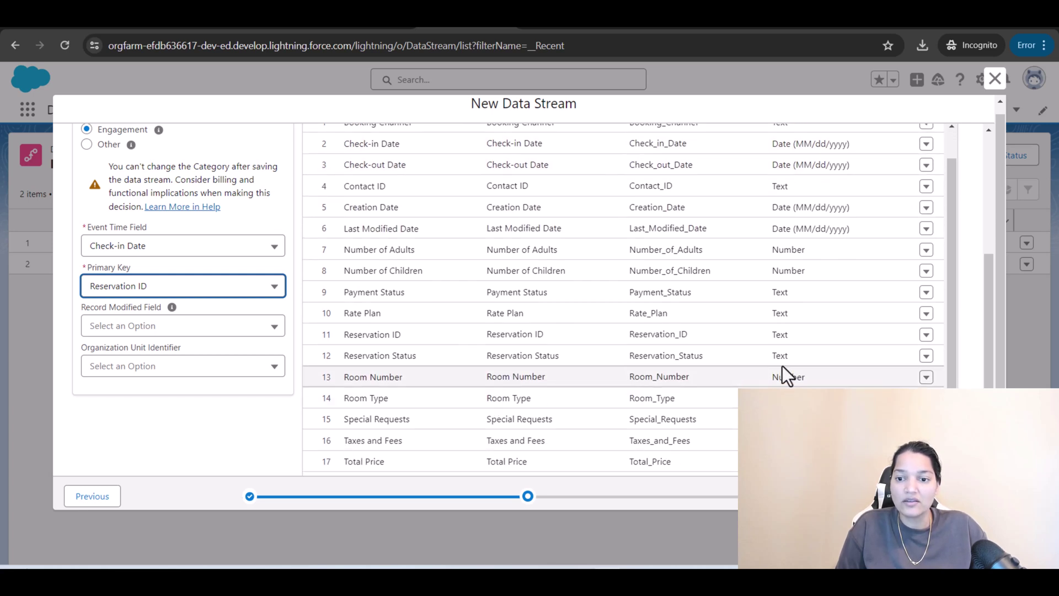
{"action": "scroll", "coordinate": [407, 388], "scroll_direction": "down", "scroll_amount": 1}
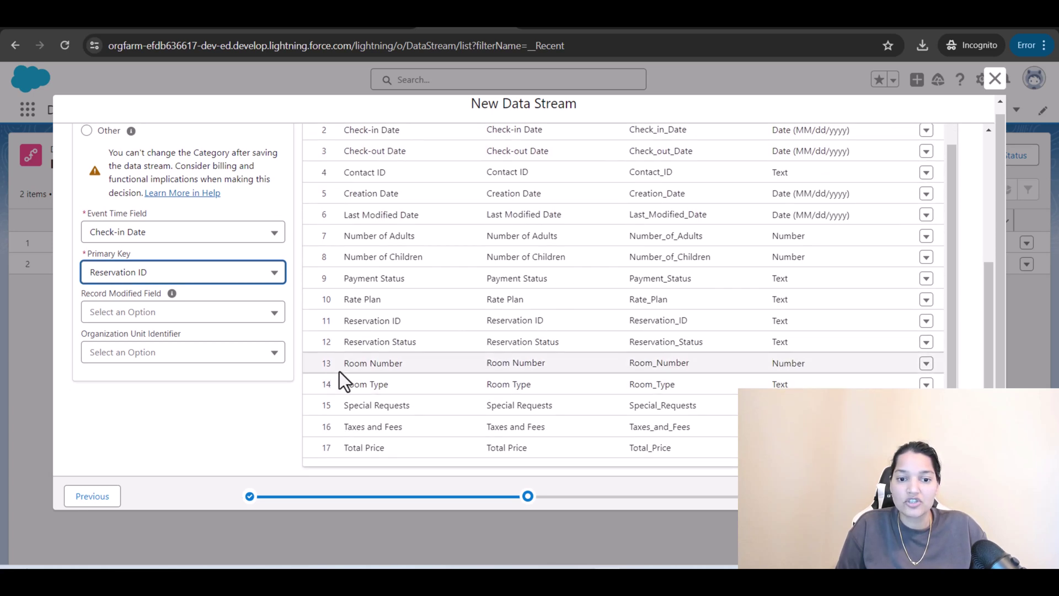
{"action": "left_click", "coordinate": [925, 364]}
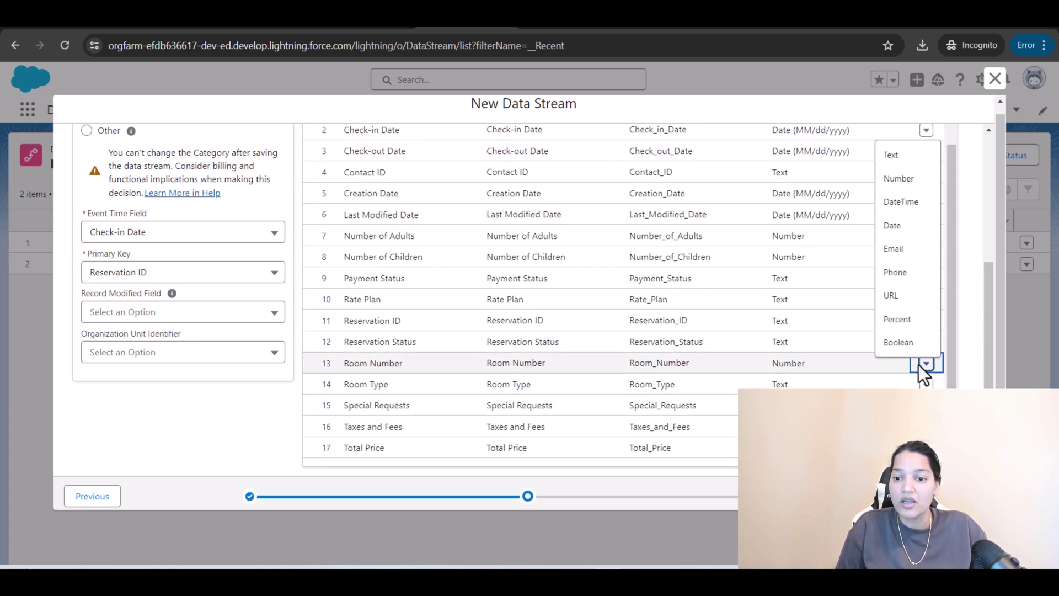
{"action": "left_click", "coordinate": [899, 156]}
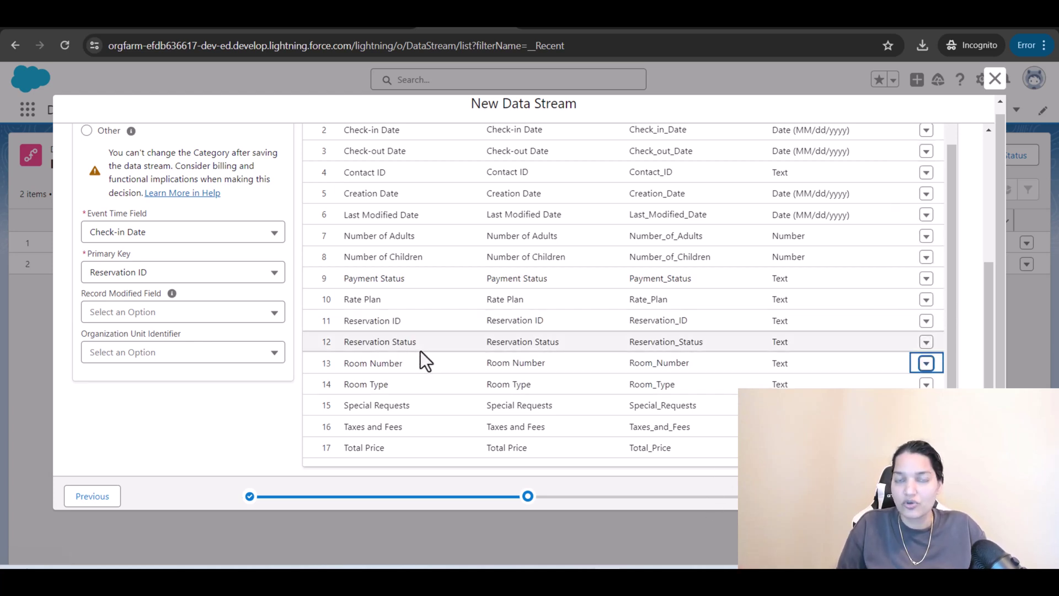
Change the data type of another field in the mapping list.
{"action": "scroll", "coordinate": [684, 309], "scroll_direction": "up", "scroll_amount": 1}
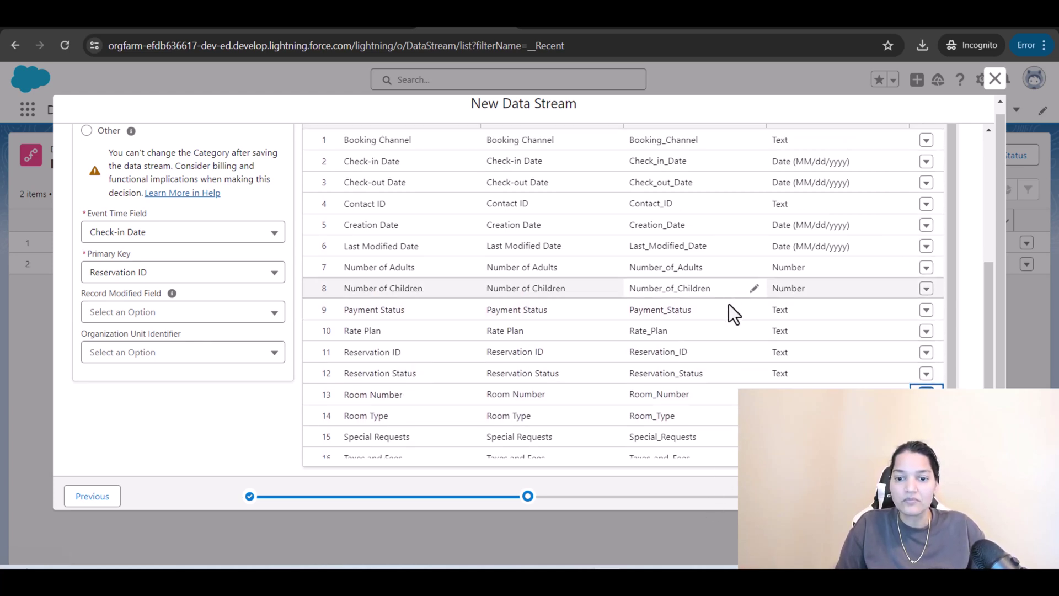
{"action": "scroll", "coordinate": [732, 307], "scroll_direction": "down", "scroll_amount": 1}
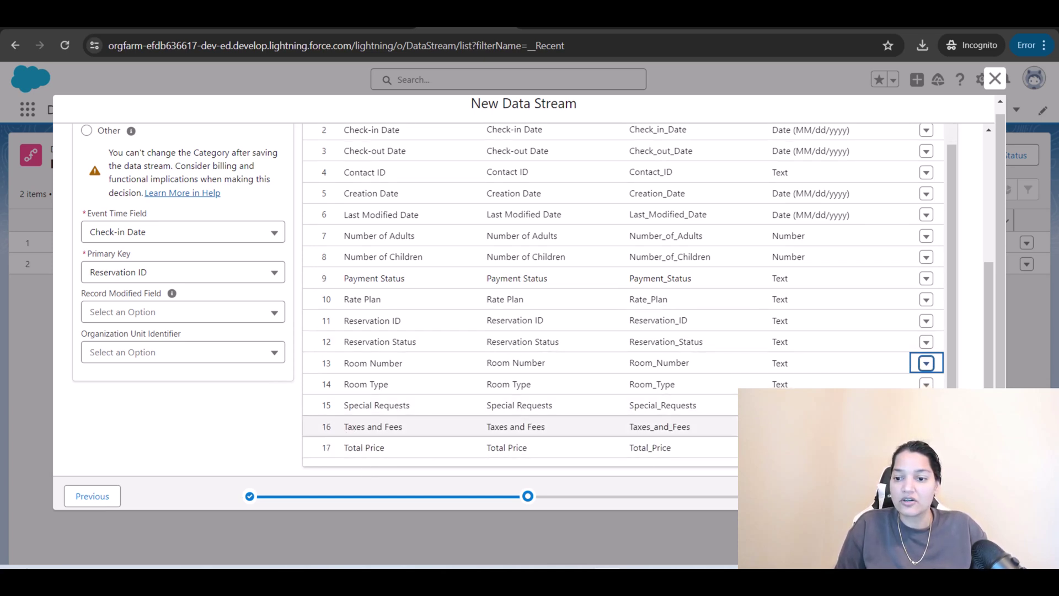
{"action": "left_click", "coordinate": [926, 362]}
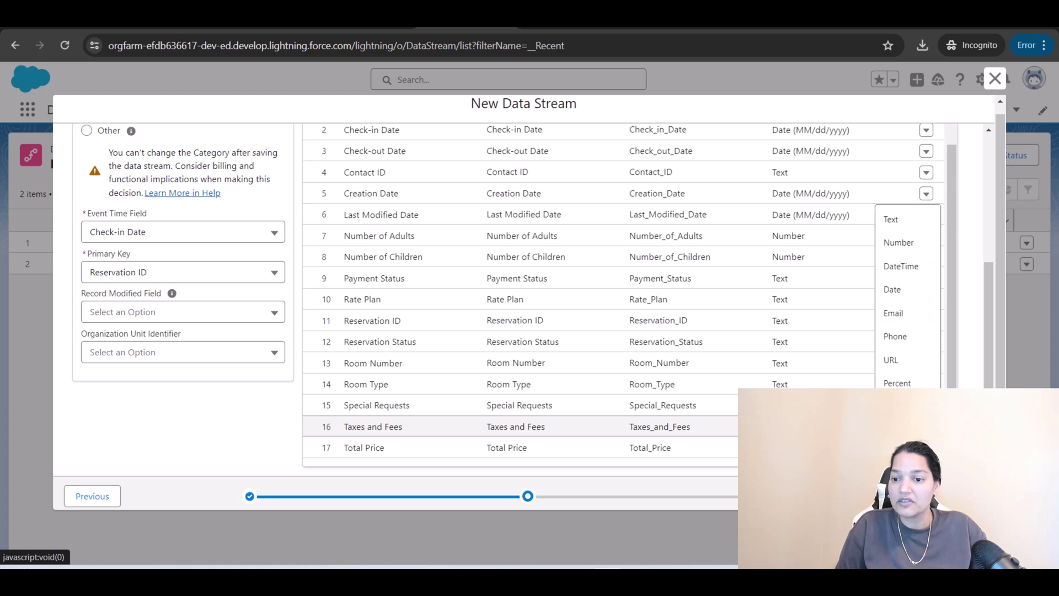
{"action": "left_click", "coordinate": [896, 383]}
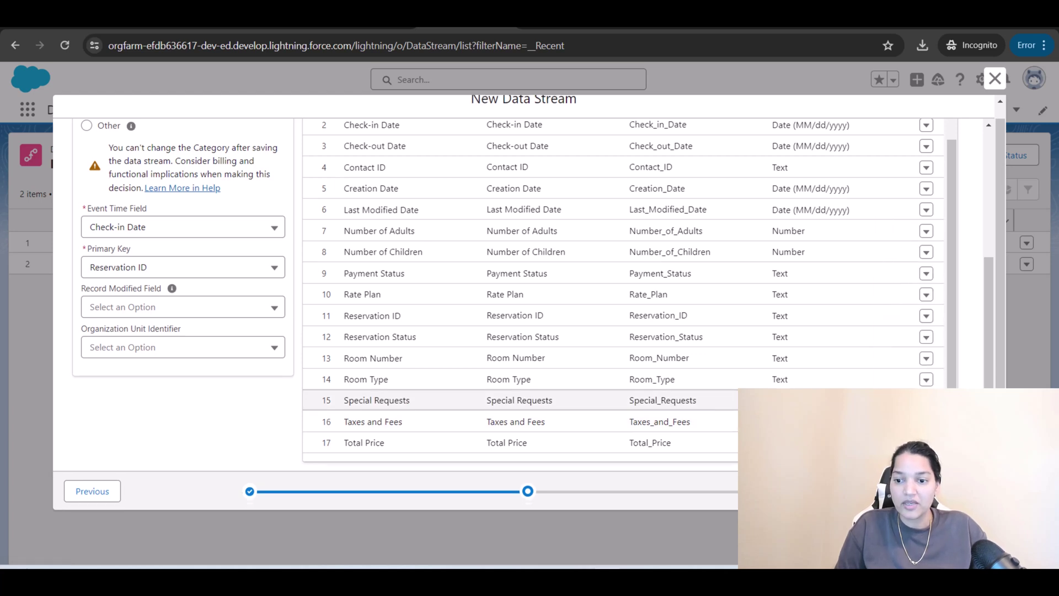
{"action": "scroll", "coordinate": [827, 408], "scroll_direction": "down", "scroll_amount": 1}
Keep the stream name Reservation, switch refresh mode to Full Refresh, and deploy.
{"action": "left_click", "coordinate": [970, 491]}
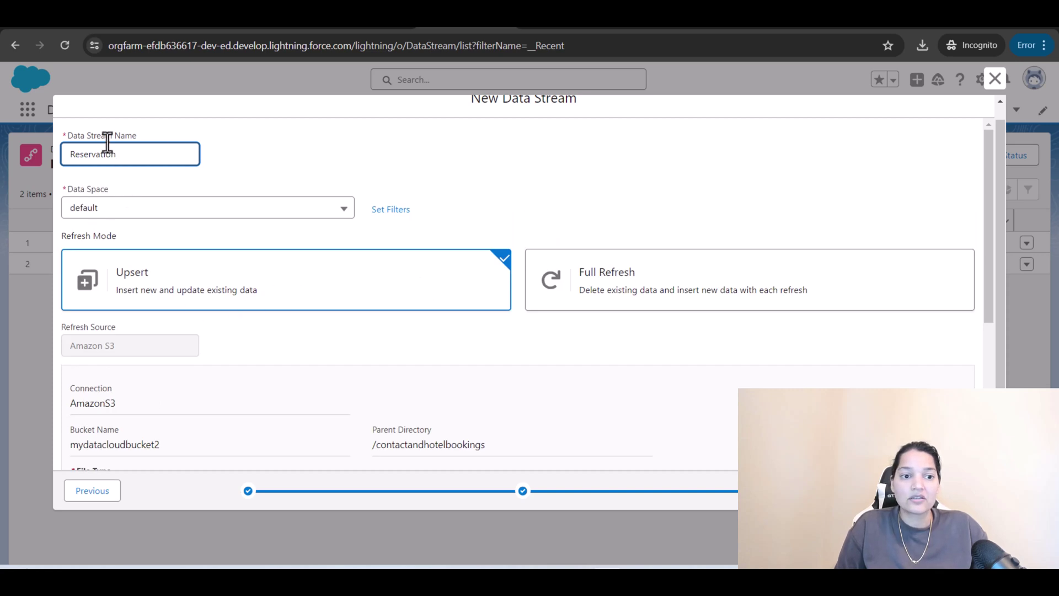
{"action": "left_click", "coordinate": [609, 284]}
{"action": "scroll", "coordinate": [521, 380], "scroll_direction": "down", "scroll_amount": 5}
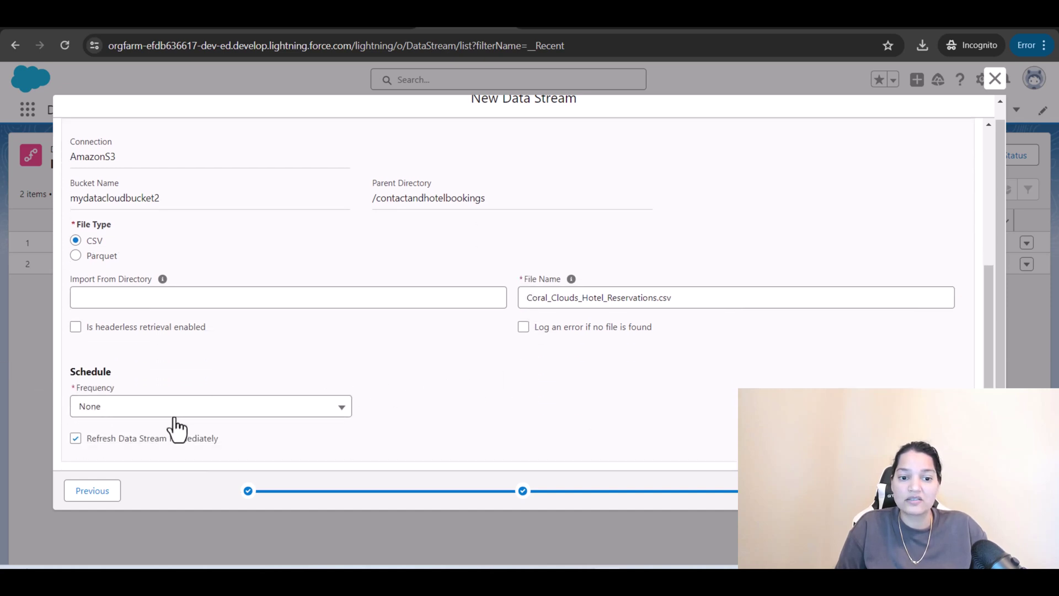
{"action": "left_click", "coordinate": [970, 490]}
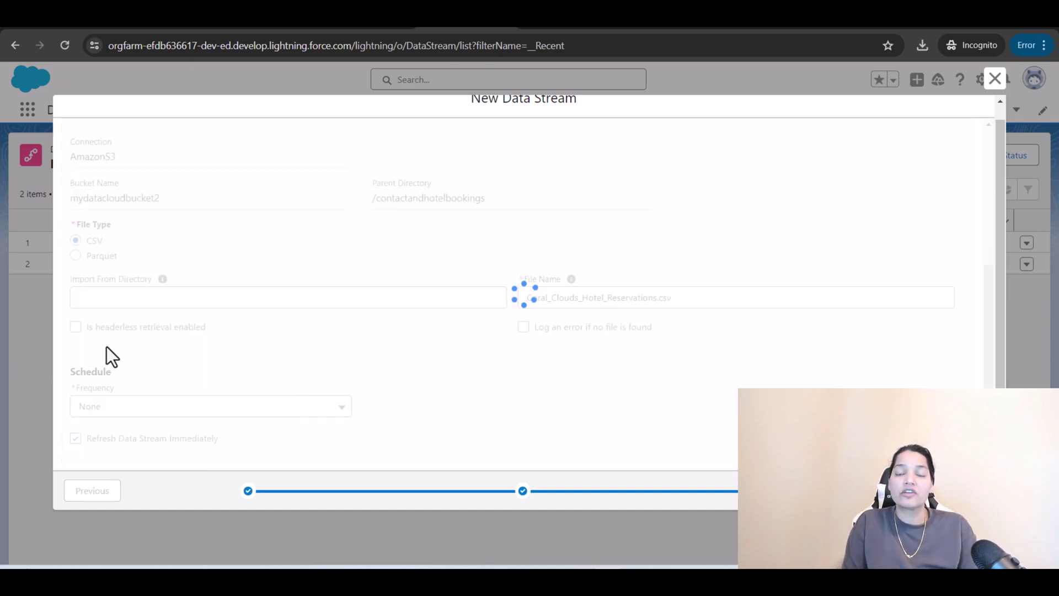